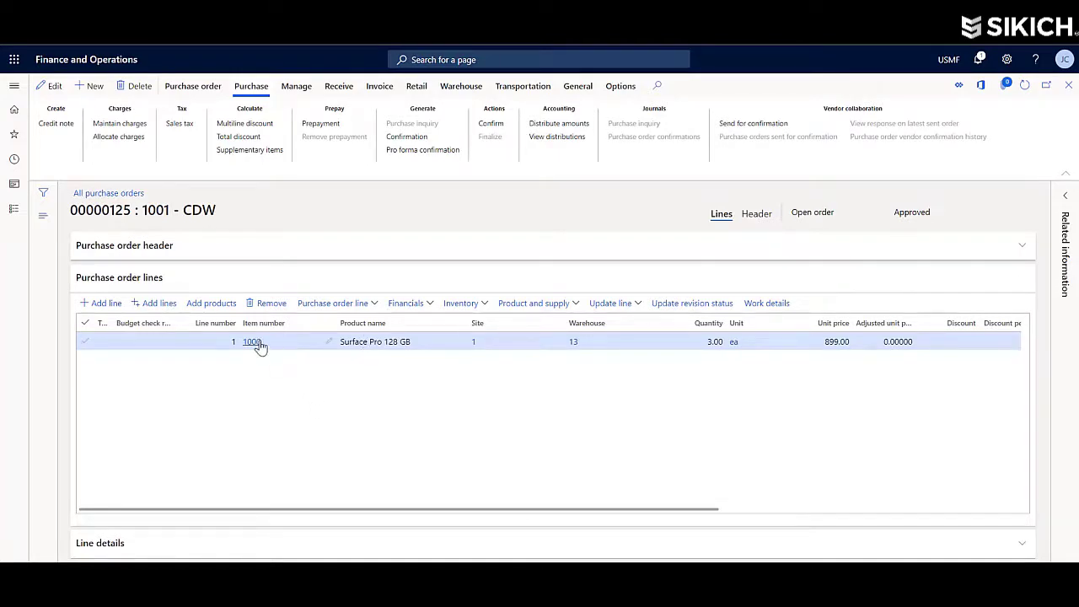
Step: Send purchase order 00000125 to the vendor for confirmation, placing it in external review
{"action": "mouse_move", "coordinate": [258, 344]}
{"action": "left_click", "coordinate": [749, 125]}
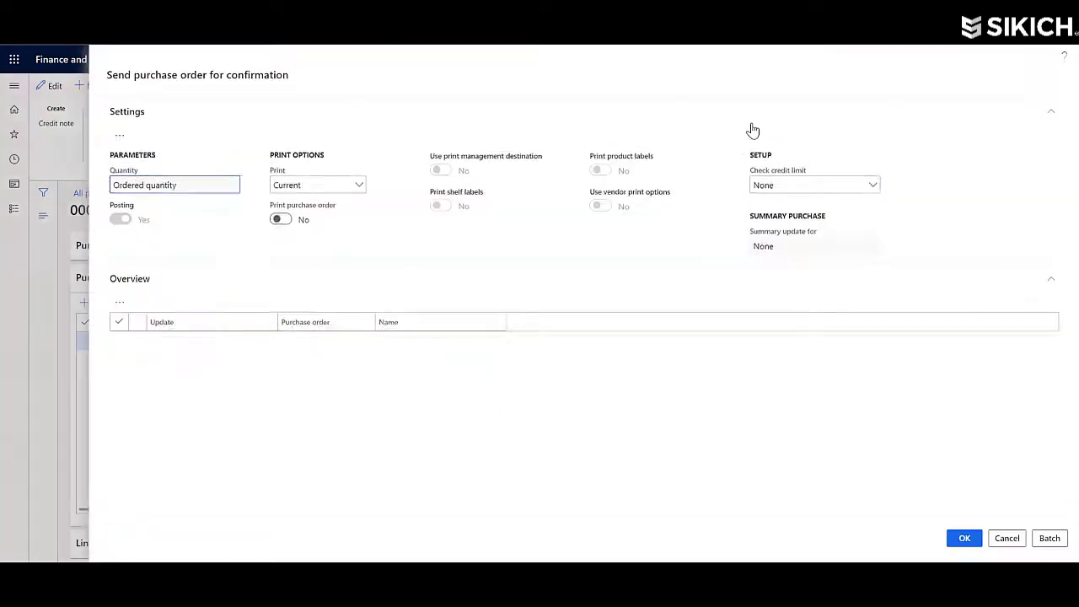
{"action": "left_click", "coordinate": [963, 538]}
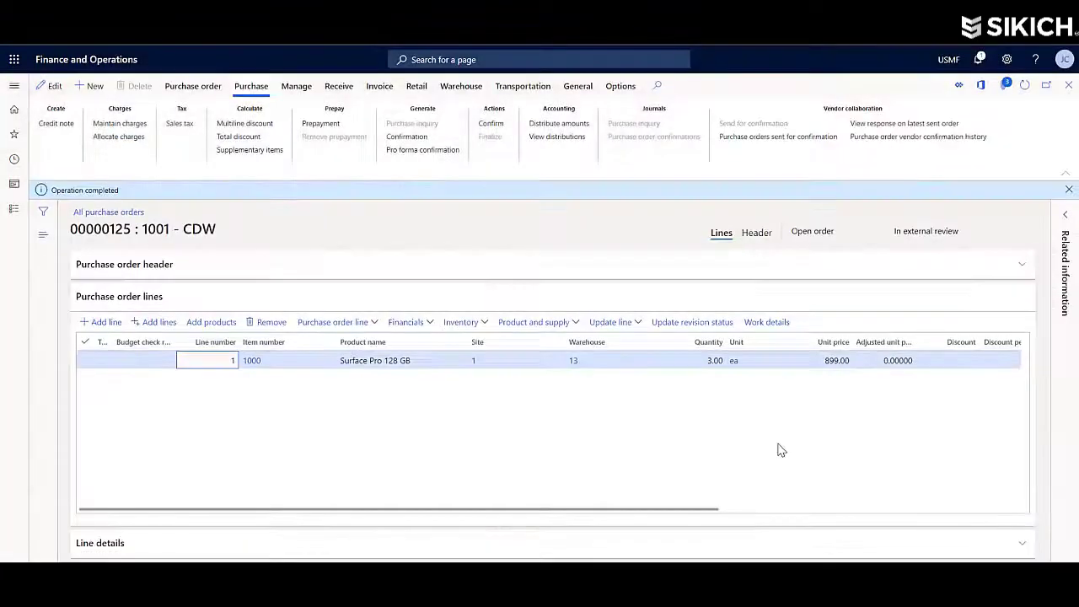
Step: Review the order line's attachments, checking the URL attachment and the specs file preview
{"action": "left_click", "coordinate": [361, 322]}
{"action": "left_click", "coordinate": [327, 297]}
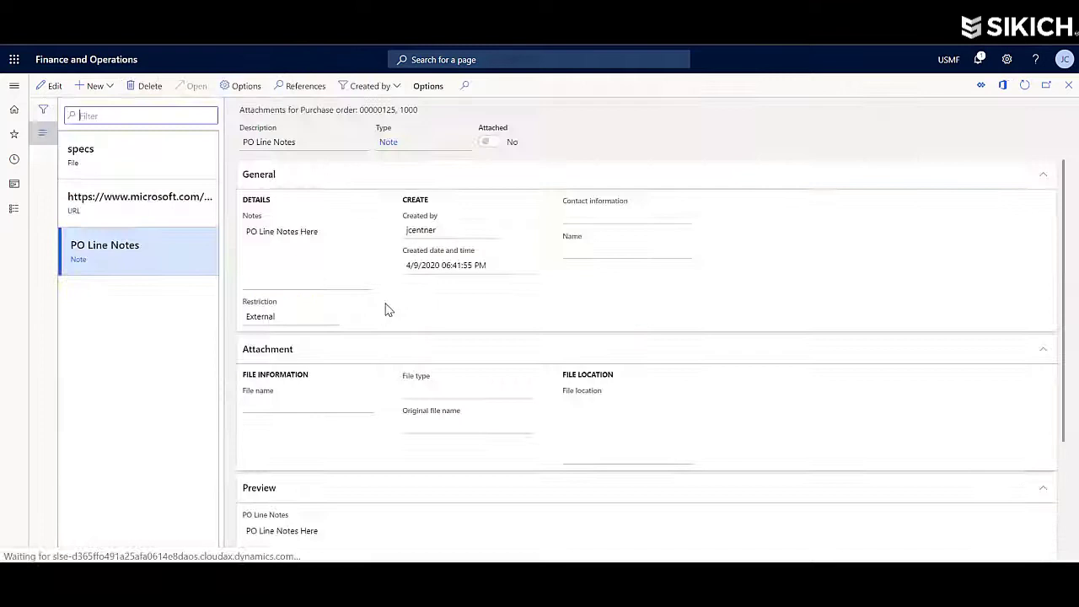
{"action": "left_click", "coordinate": [176, 221]}
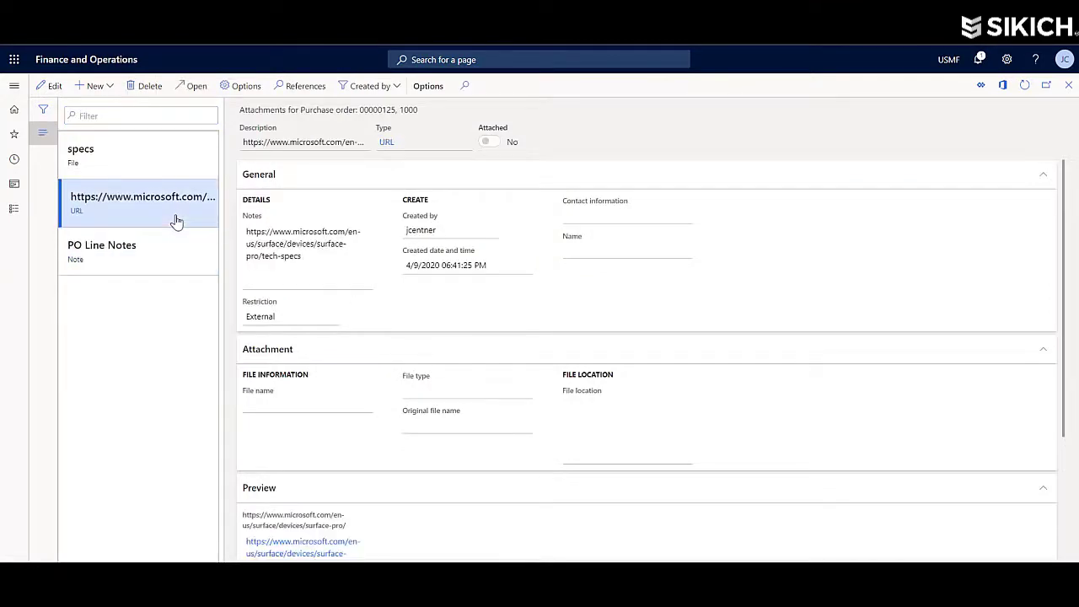
{"action": "left_click", "coordinate": [169, 181]}
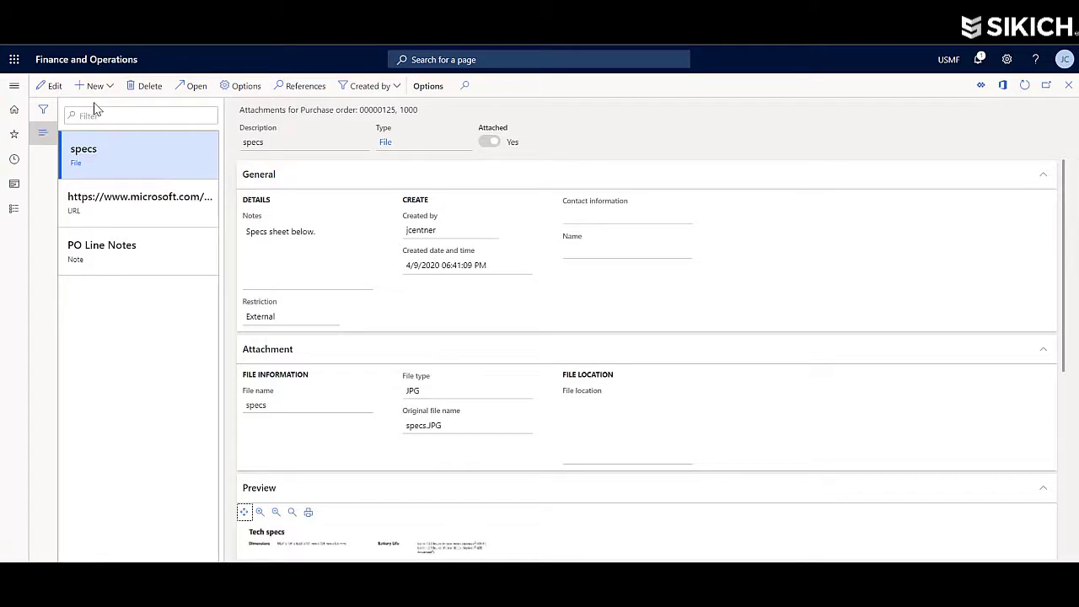
Step: On the vendor dashboard, open received purchase order 00000125 from Purchase order confirmation
{"action": "mouse_move", "coordinate": [293, 590]}
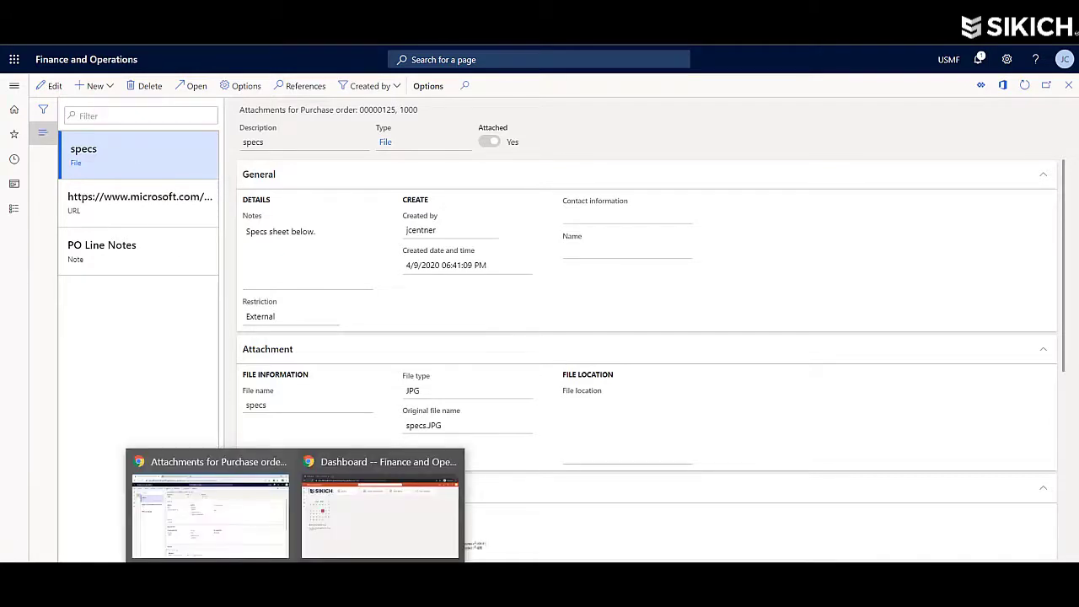
{"action": "left_click", "coordinate": [355, 513]}
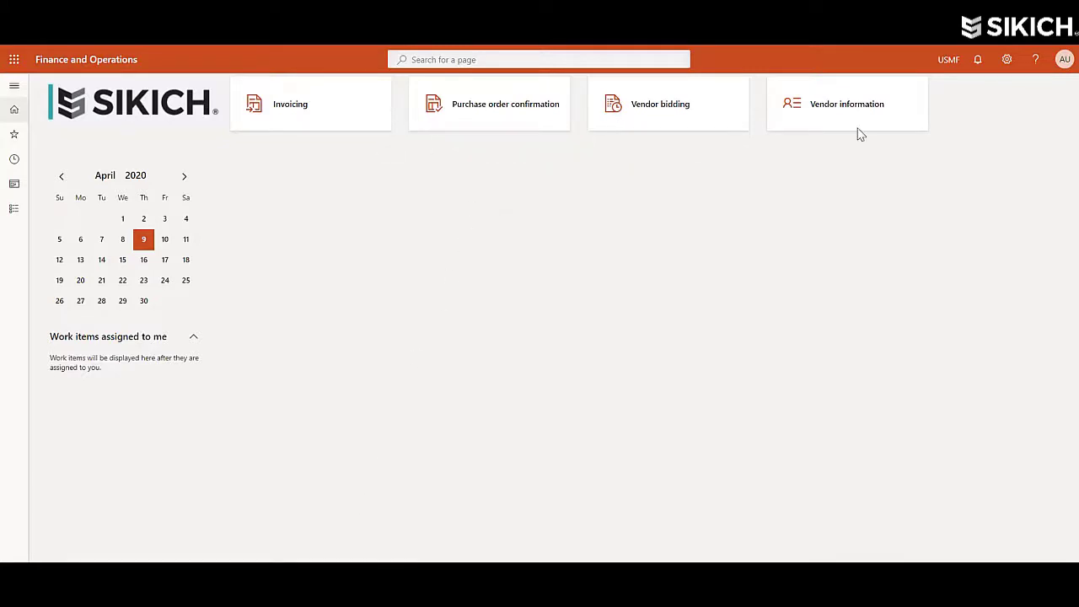
{"action": "left_click", "coordinate": [511, 118]}
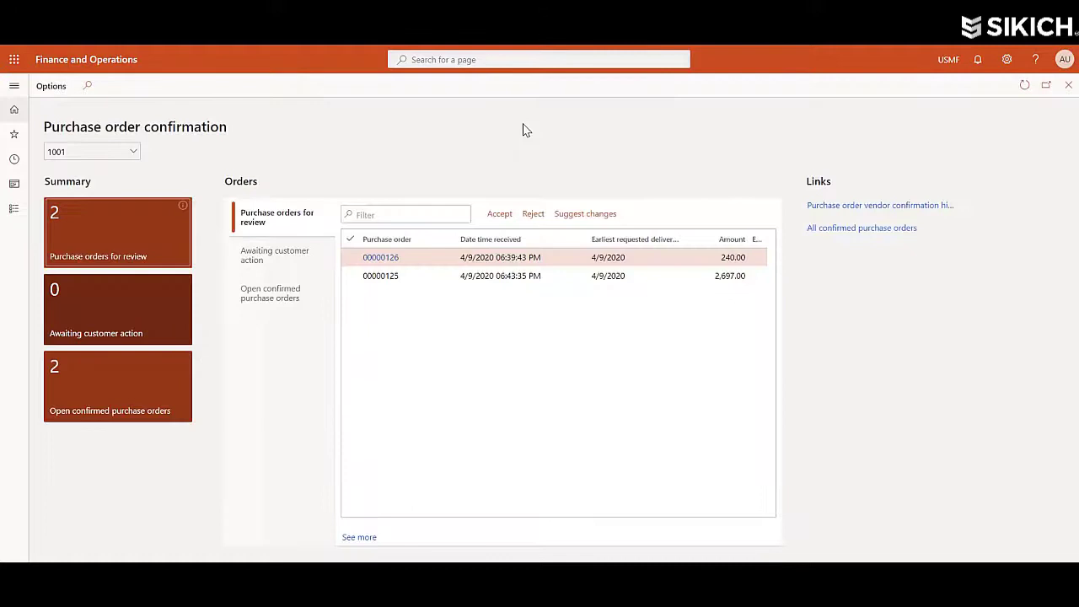
{"action": "left_click", "coordinate": [496, 276]}
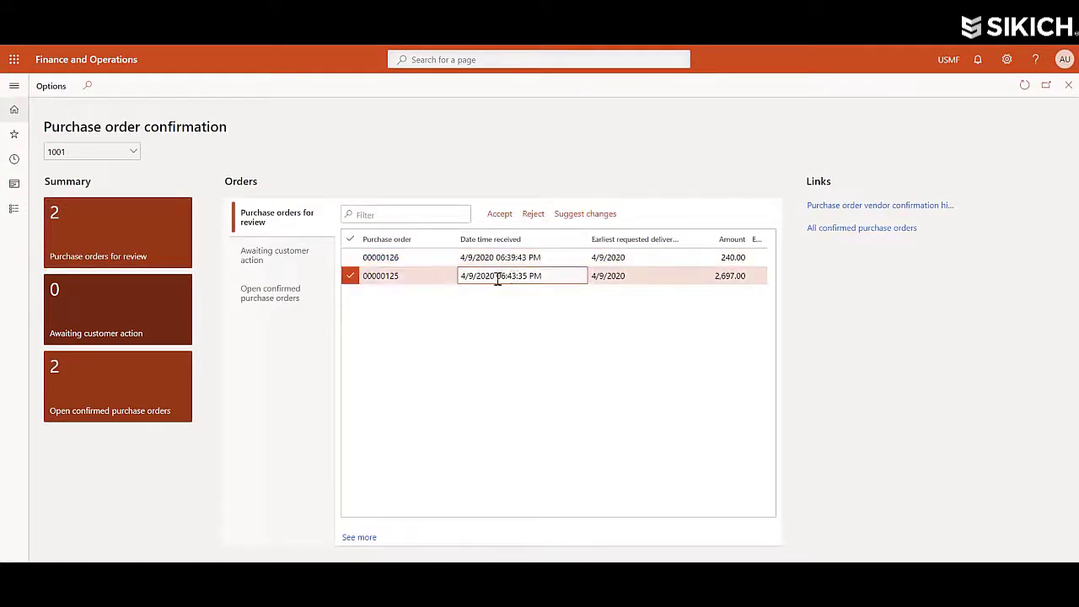
{"action": "left_click", "coordinate": [380, 277]}
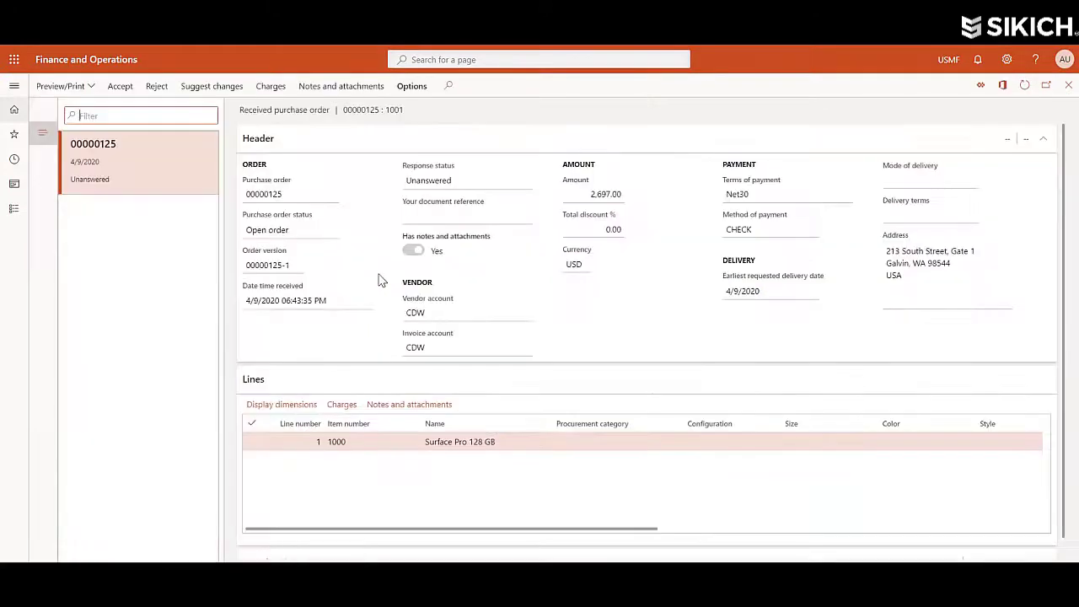
Step: Check the line's specs file attachment, then return to order 00000125
{"action": "left_click", "coordinate": [405, 408]}
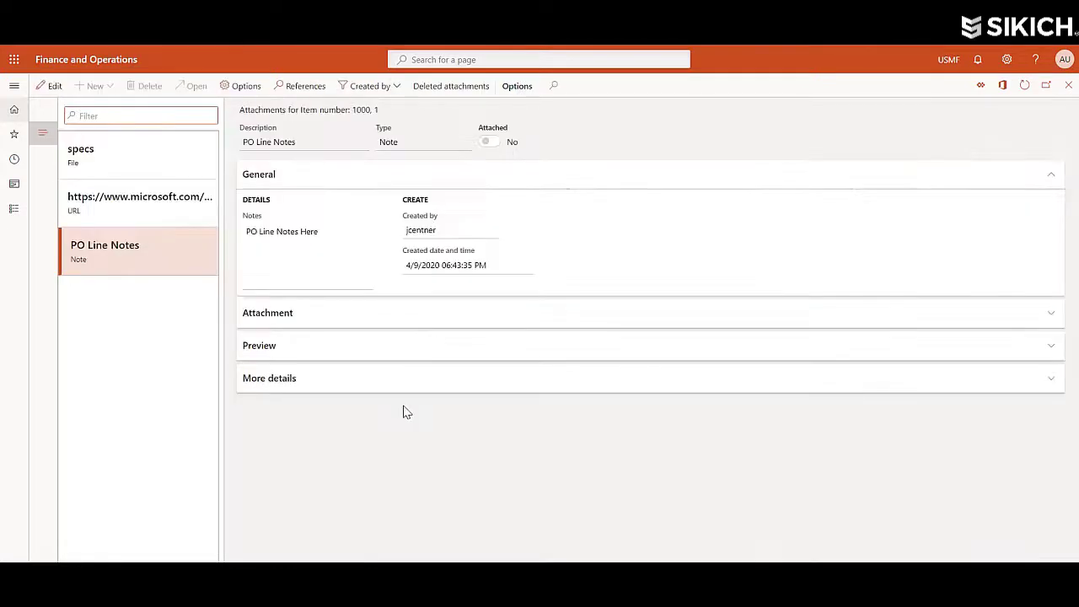
{"action": "left_click", "coordinate": [121, 152]}
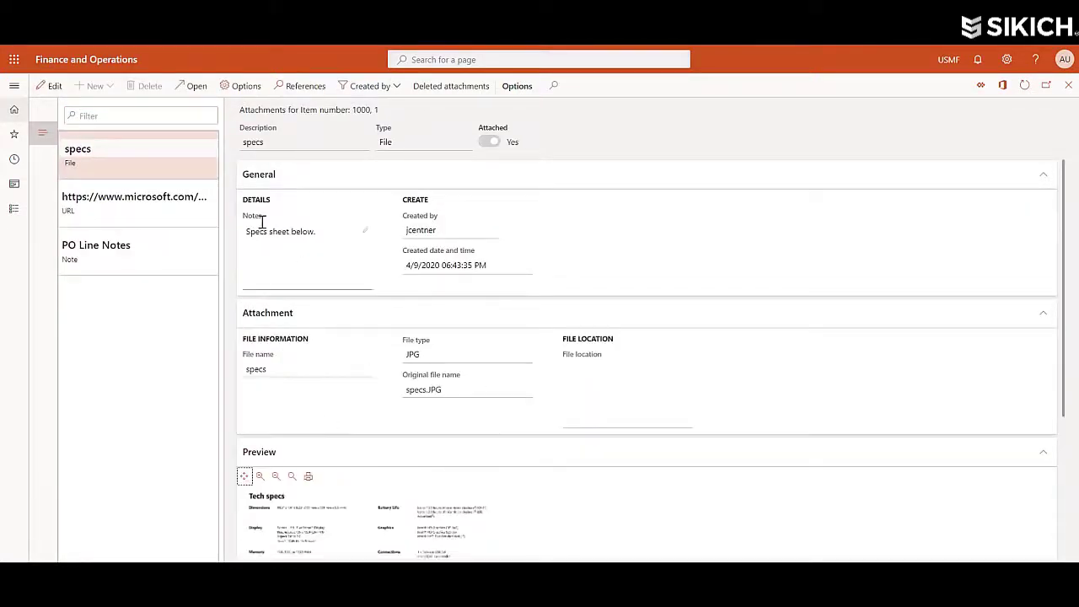
{"action": "left_click", "coordinate": [30, 45]}
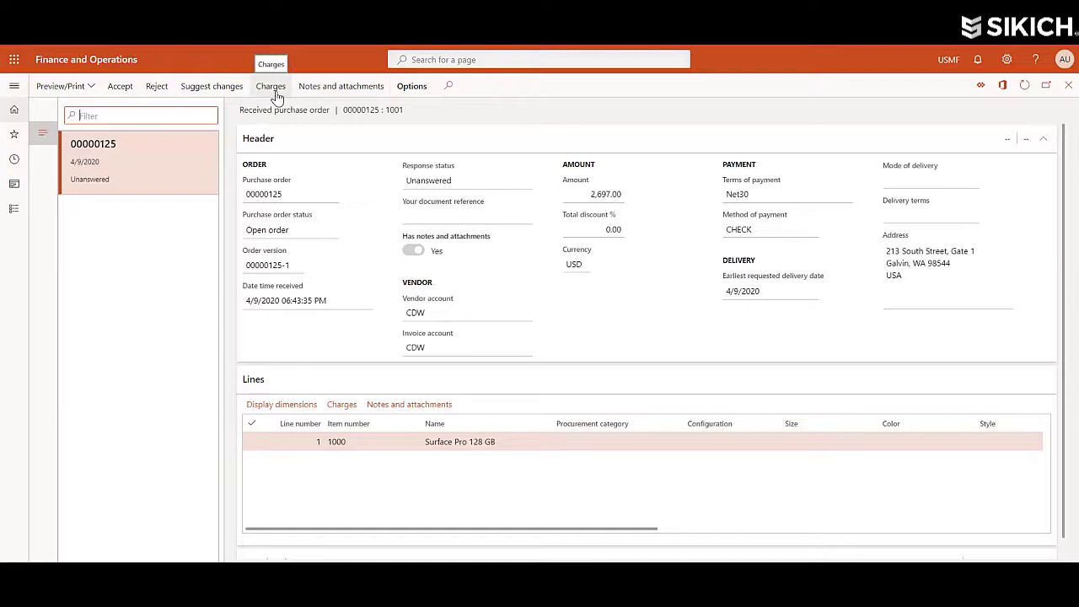
Step: As the vendor, accept purchase order 00000125 with the note 'Thanks for your purchase!'
{"action": "left_click", "coordinate": [124, 88]}
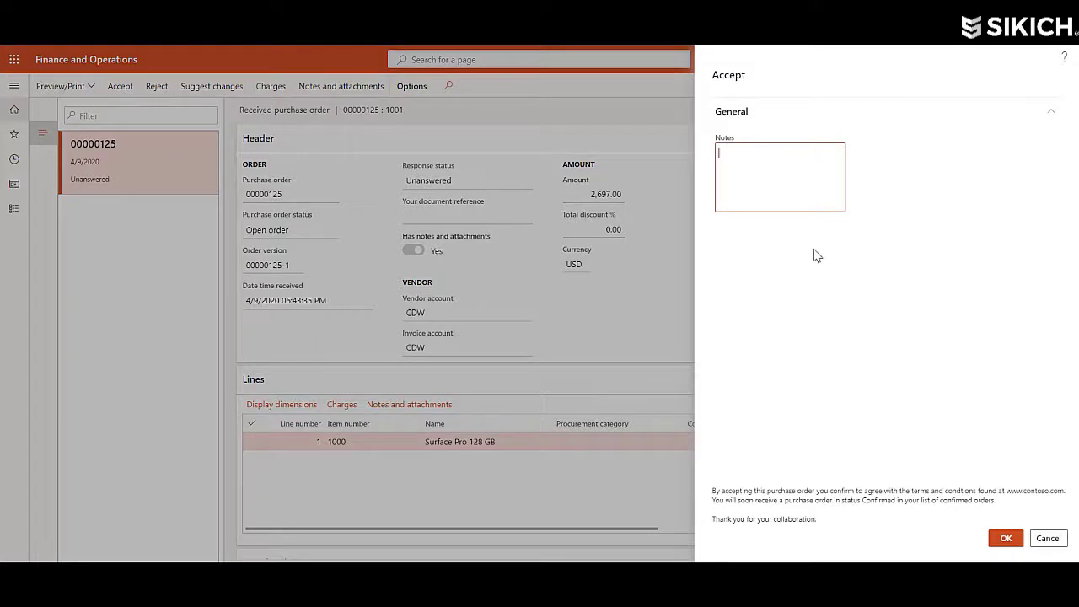
{"action": "type", "text": "Thanks for your purchase!"}
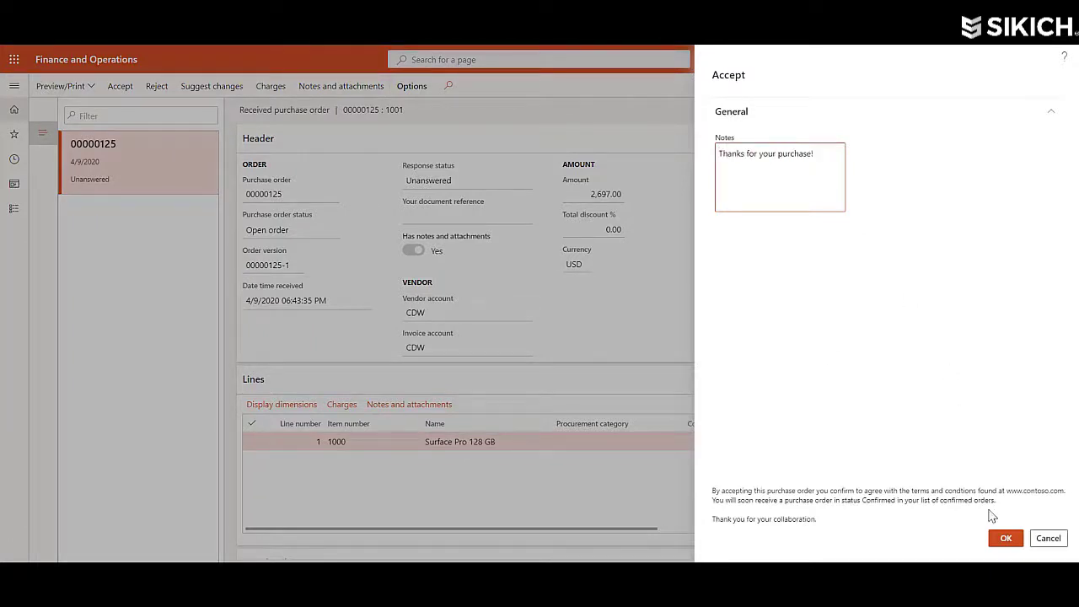
{"action": "left_click", "coordinate": [1006, 538]}
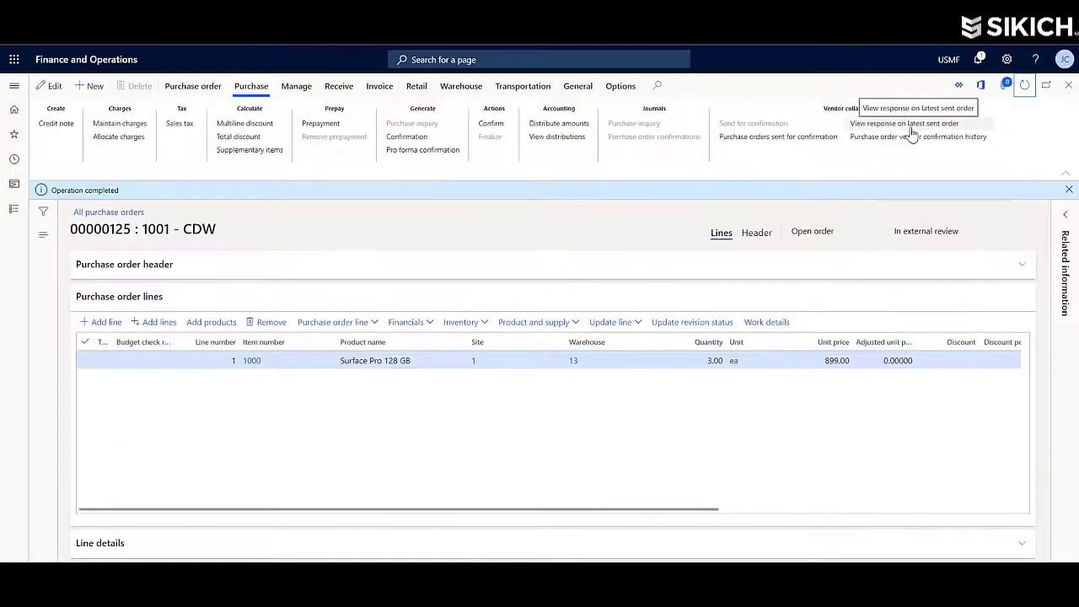
Step: As the buyer, review the vendor's response and confirm purchase order 00000125
{"action": "left_click", "coordinate": [909, 126]}
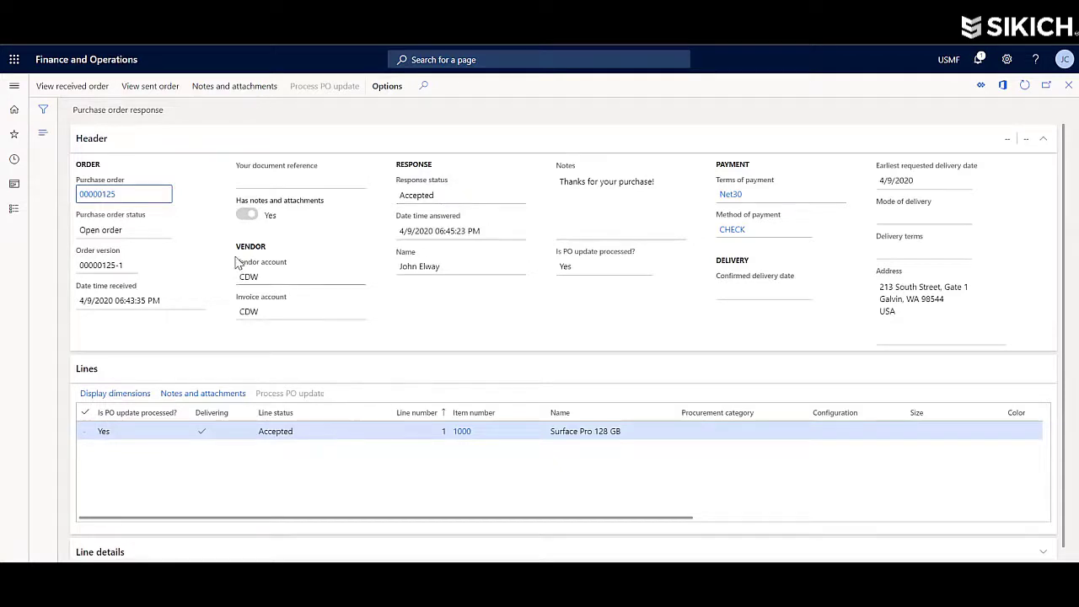
{"action": "left_click", "coordinate": [30, 38]}
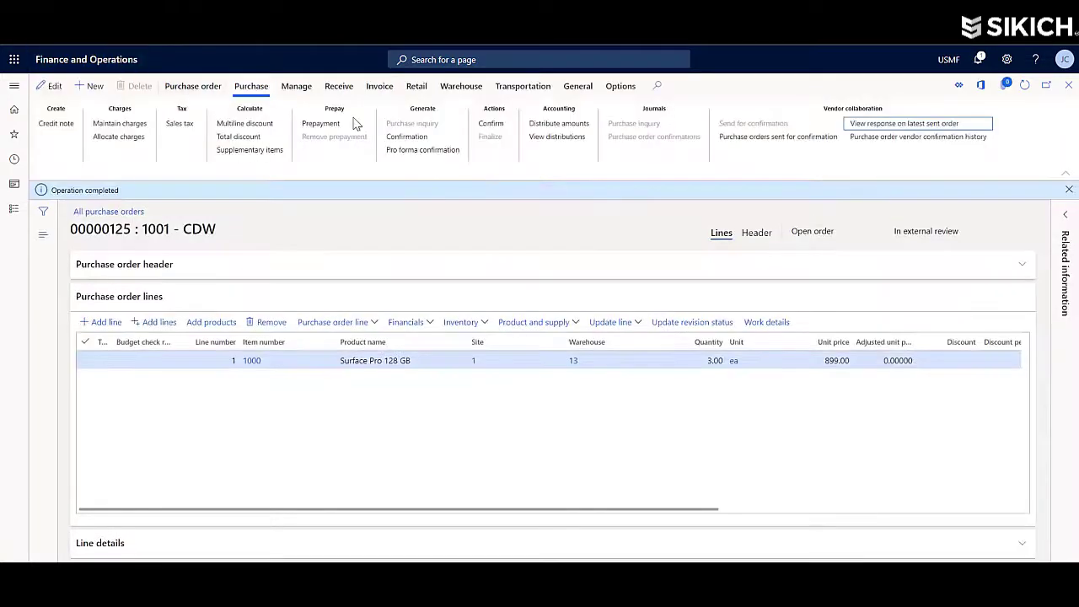
{"action": "left_click", "coordinate": [491, 127]}
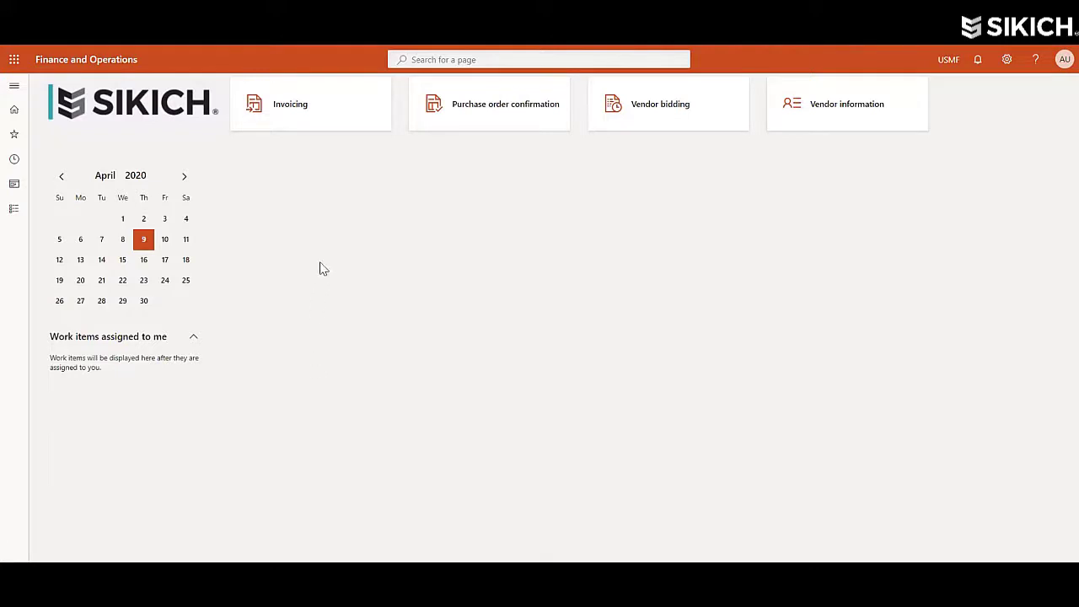
Step: In Invoicing, start a new vendor invoice from purchase order 00000125
{"action": "left_click", "coordinate": [318, 110]}
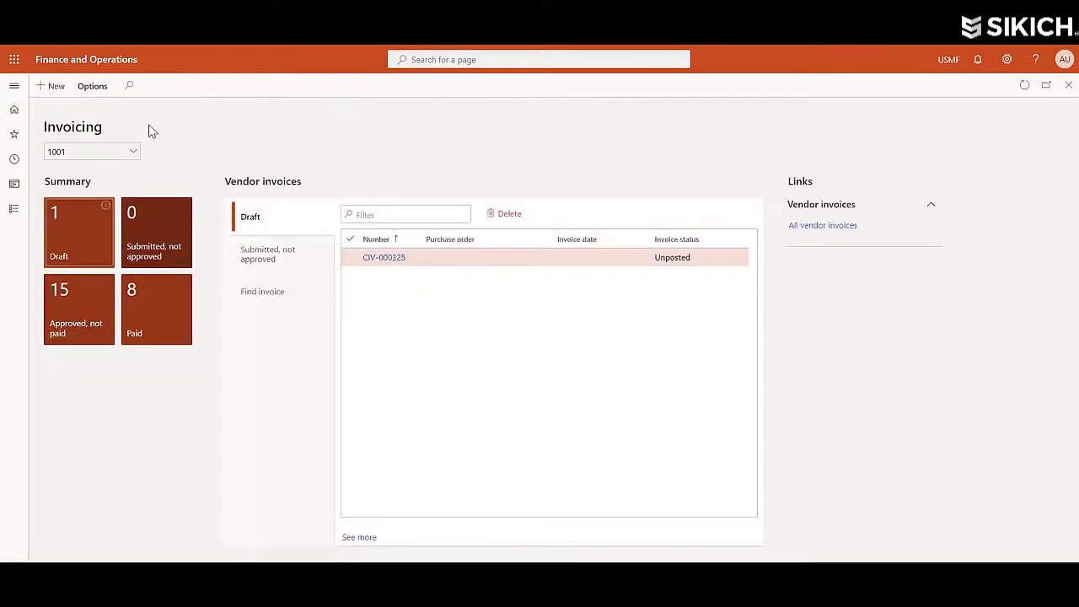
{"action": "left_click", "coordinate": [49, 86]}
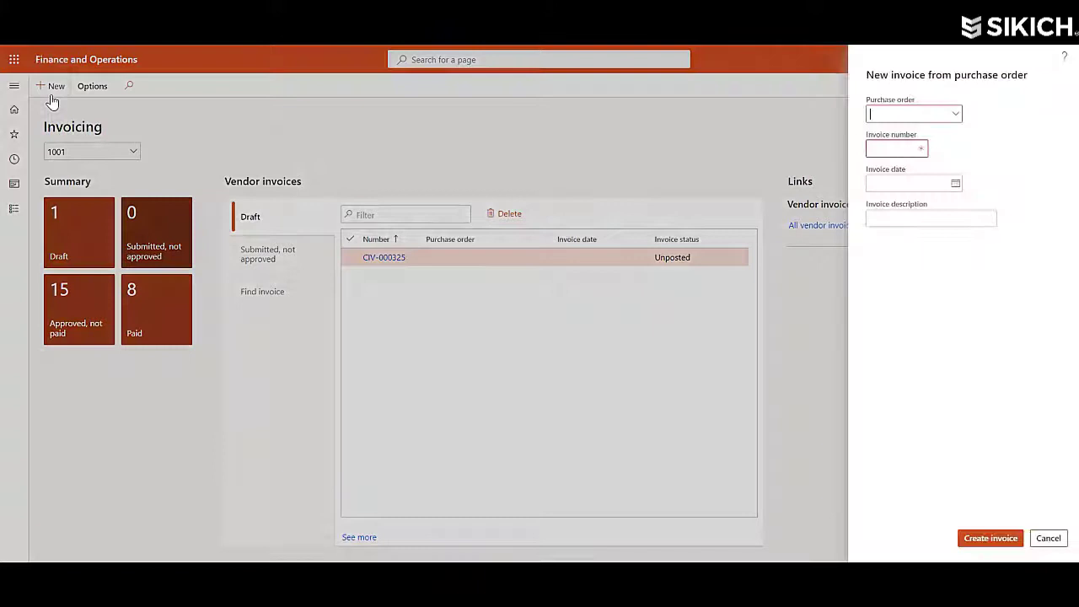
{"action": "left_click", "coordinate": [953, 114]}
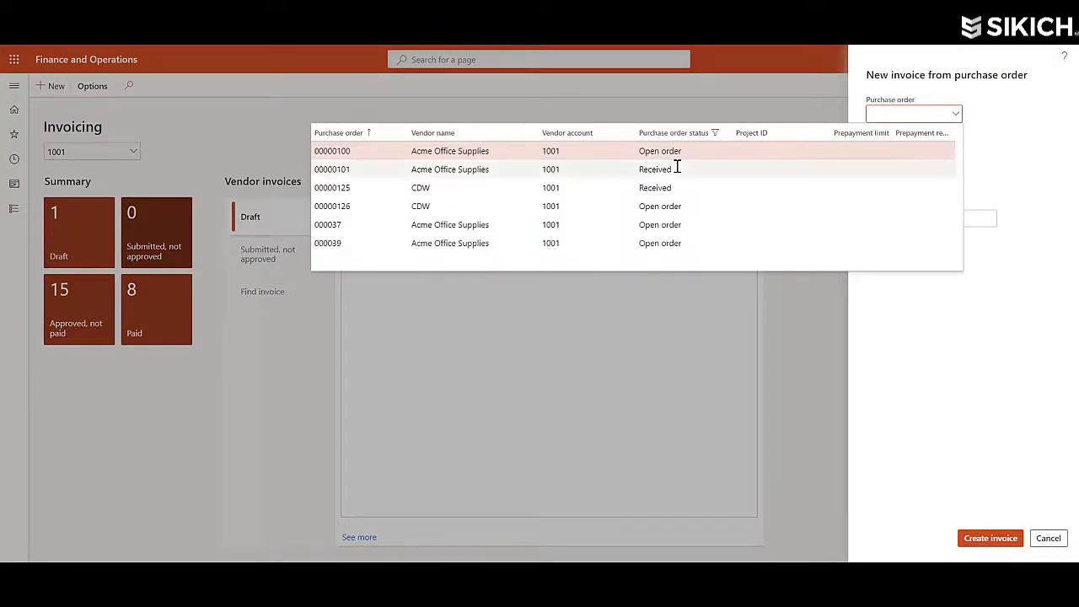
{"action": "left_click", "coordinate": [662, 187]}
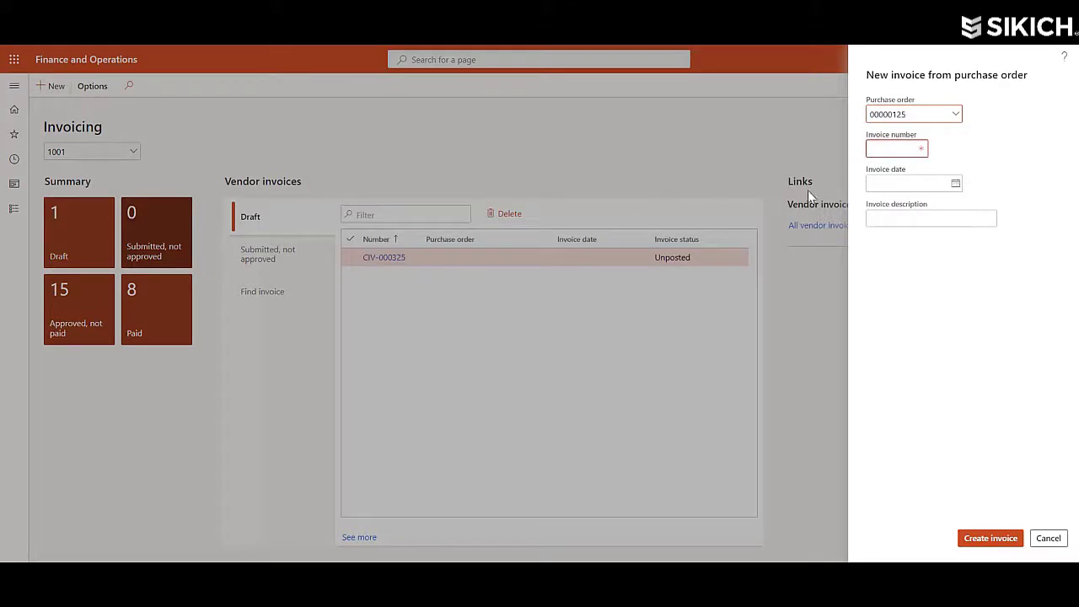
Step: Enter invoice 125-01 dated 4/9/2020, described 'Surface Received - Invoice Attached', and create the draft
{"action": "left_click", "coordinate": [894, 146]}
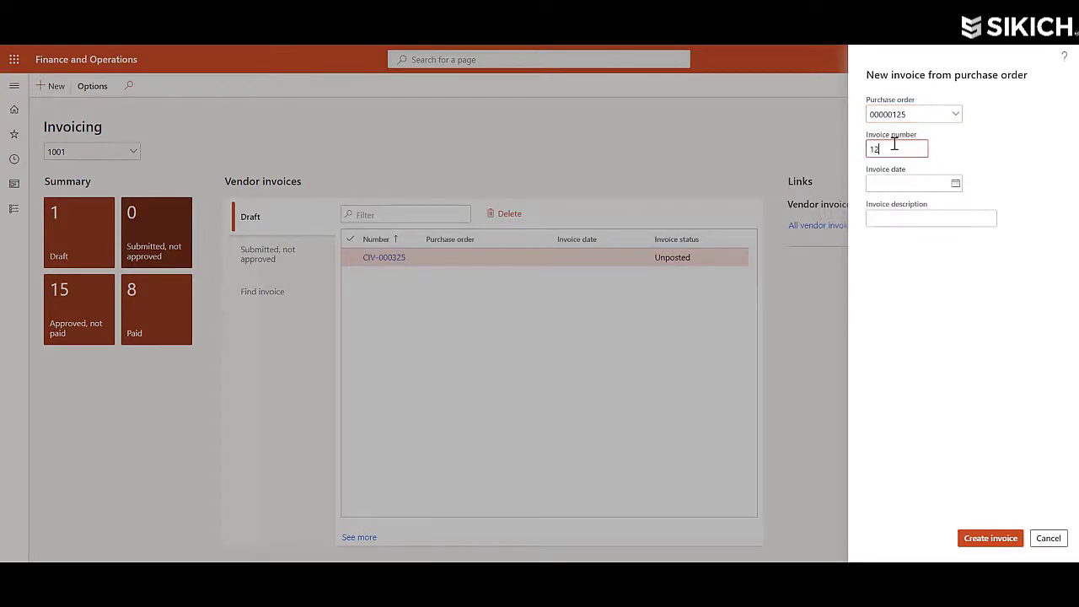
{"action": "type", "text": "125-01"}
{"action": "key", "text": "Tab"}
{"action": "type", "text": "4/9/2020"}
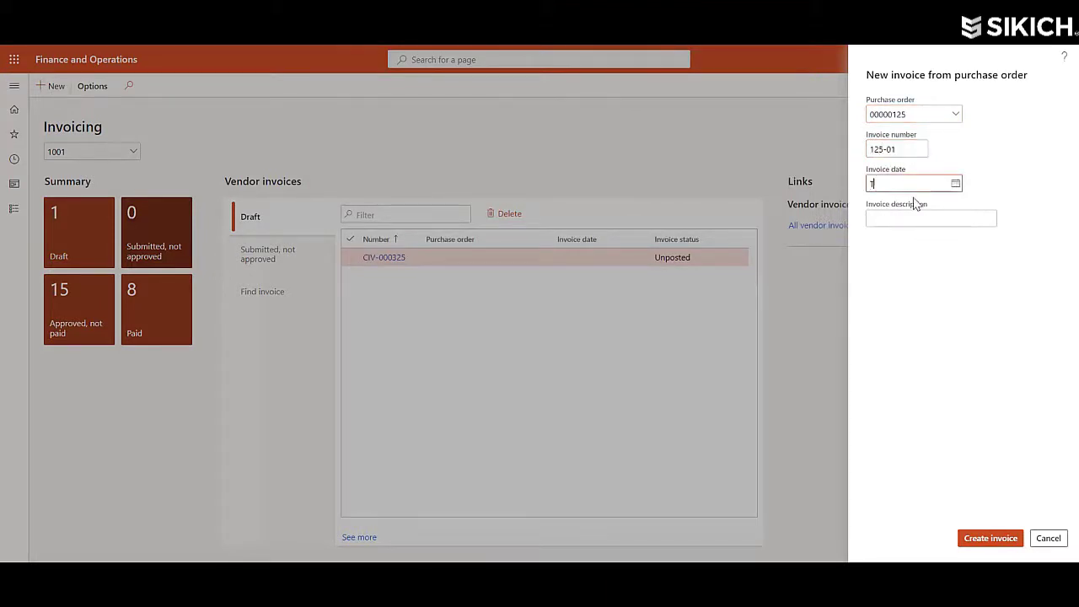
{"action": "key", "text": "Tab"}
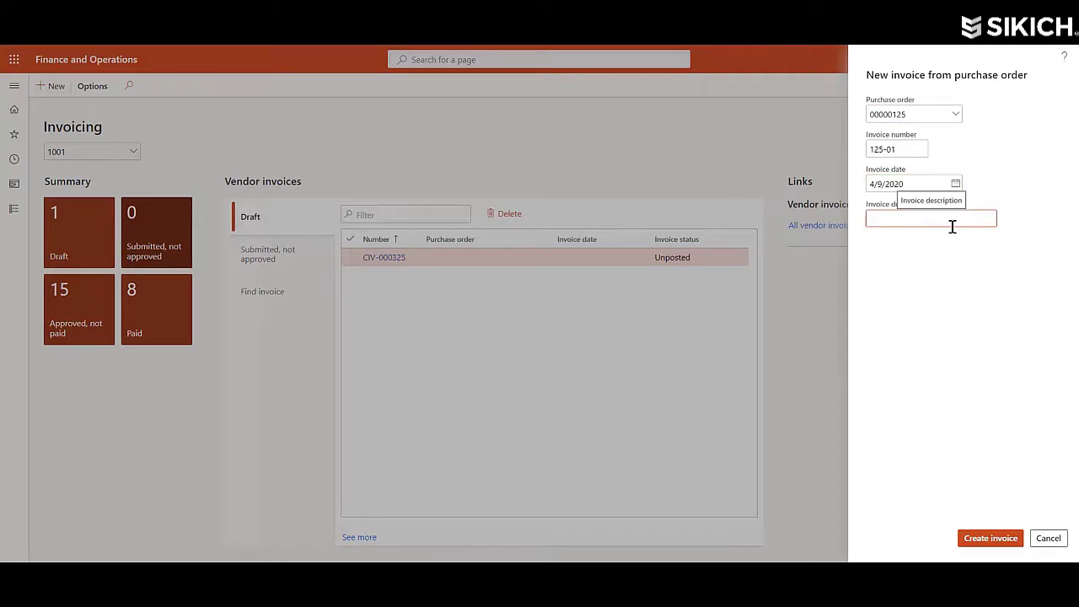
{"action": "type", "text": "Surface"}
{"action": "type", "text": " Received "}
{"action": "type", "text": "- Invoice"}
{"action": "type", "text": " Attached"}
{"action": "key", "text": "Tab"}
{"action": "left_click", "coordinate": [1012, 538]}
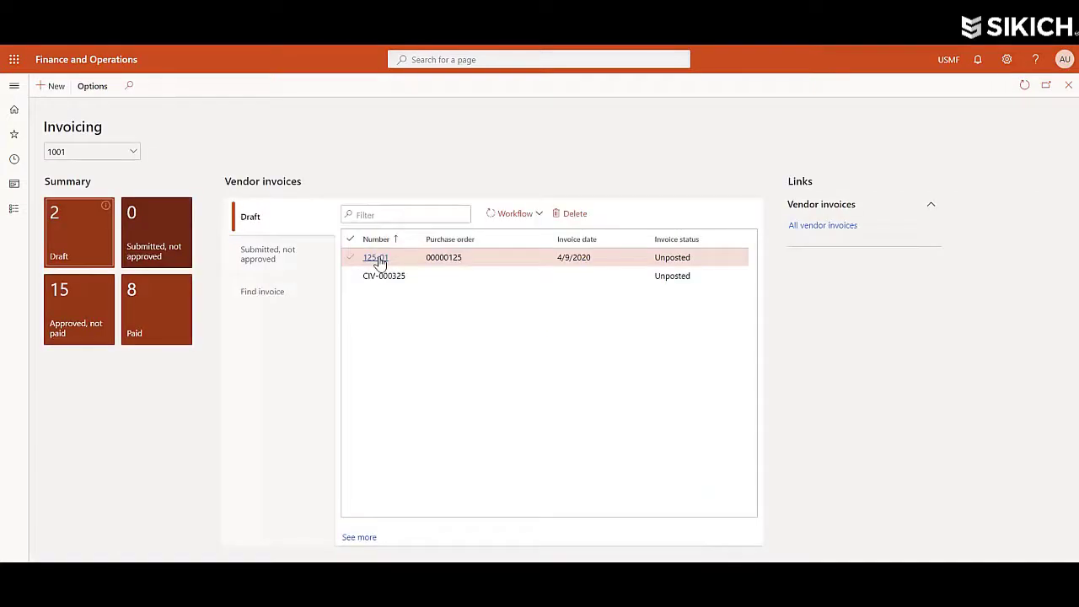
Step: Submit invoice 125-01 to workflow with the comment 'Please review and approve Invoice'
{"action": "left_click", "coordinate": [536, 218]}
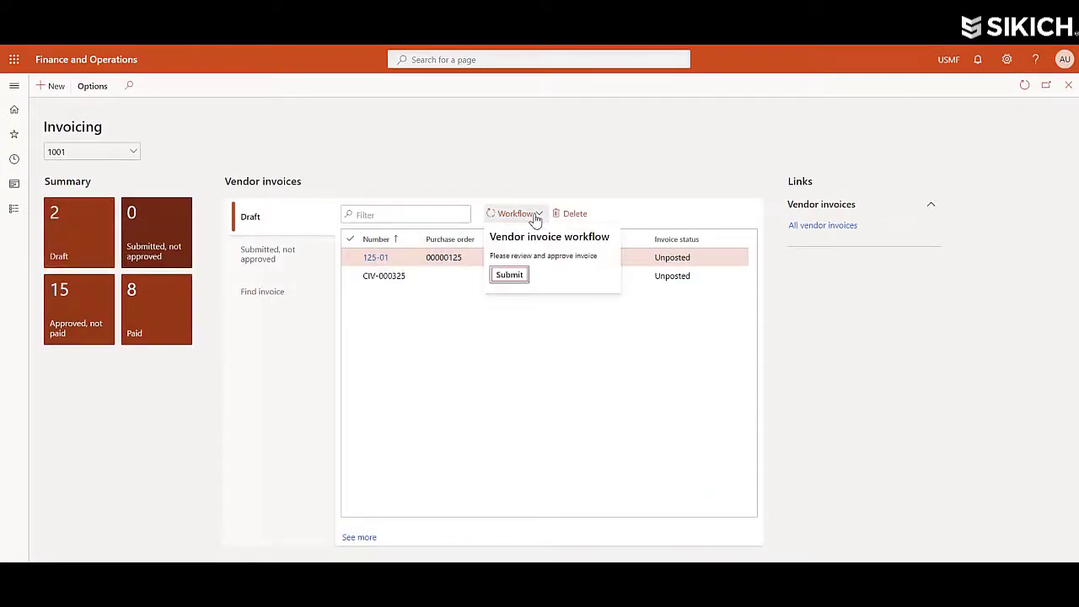
{"action": "left_click", "coordinate": [523, 276]}
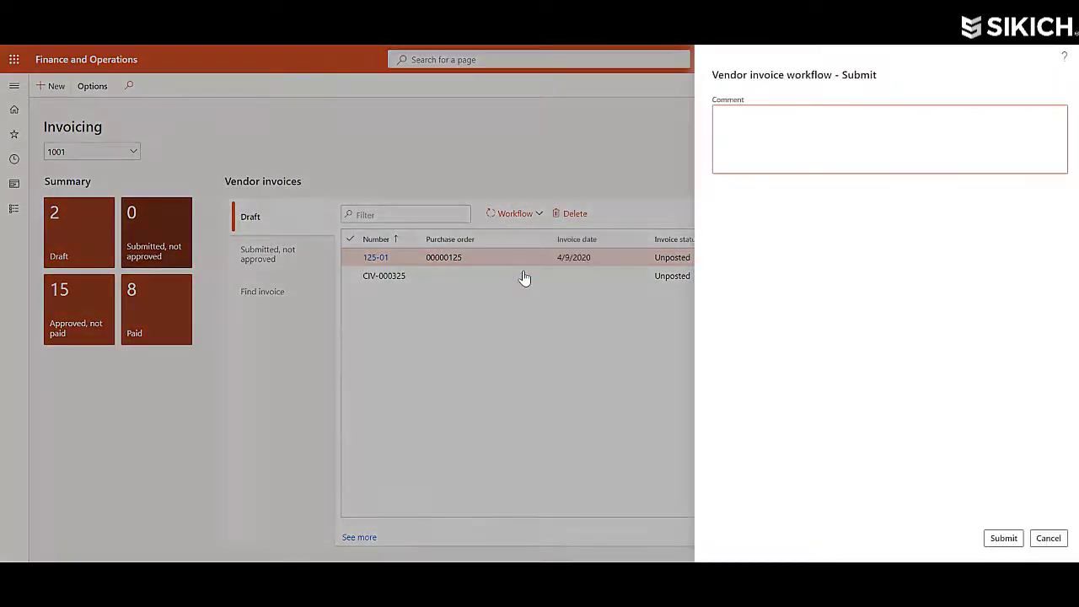
{"action": "type", "text": "Please review  and approve "}
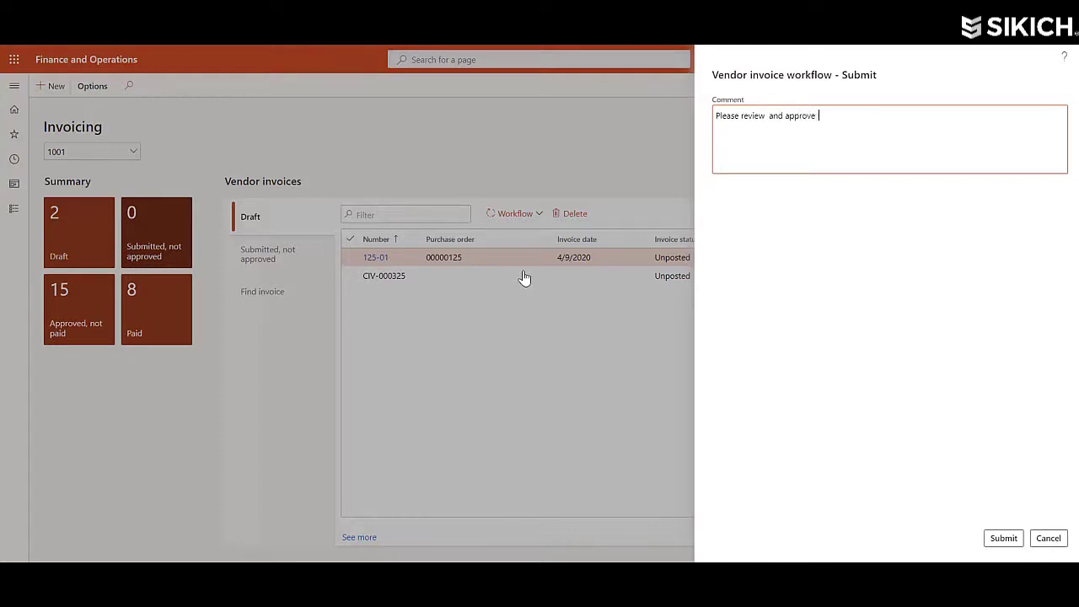
{"action": "type", "text": "Invoice"}
{"action": "left_click", "coordinate": [1008, 538]}
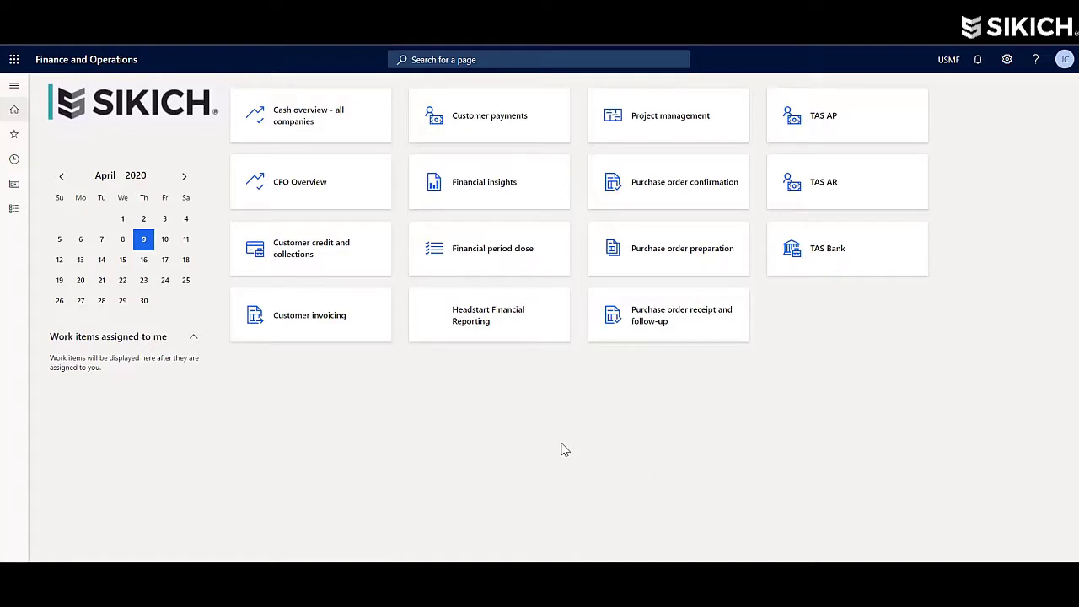
Step: Open purchase order 00000125 from the All purchase orders list
{"action": "left_click", "coordinate": [14, 85]}
{"action": "left_click", "coordinate": [63, 207]}
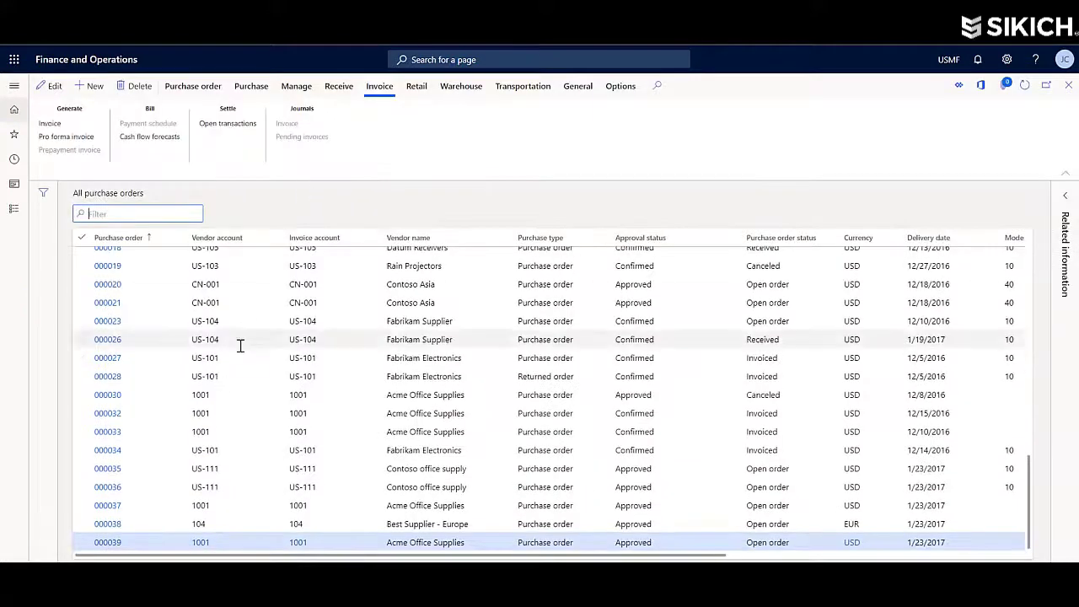
{"action": "scroll", "coordinate": [239, 348], "scroll_direction": "down", "scroll_amount": 5}
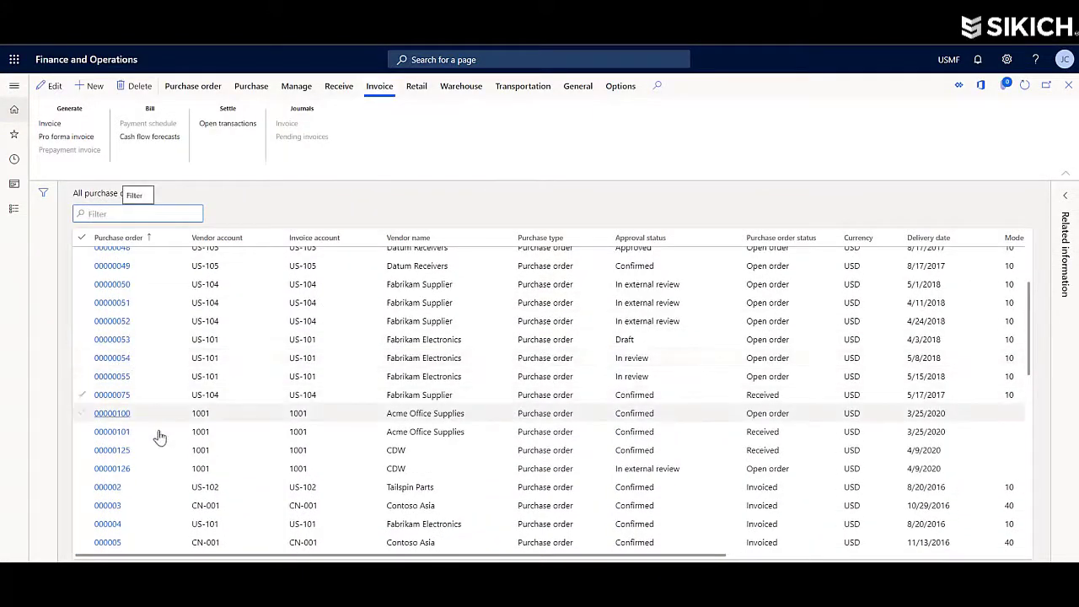
{"action": "left_click", "coordinate": [120, 453]}
{"action": "left_click", "coordinate": [118, 452]}
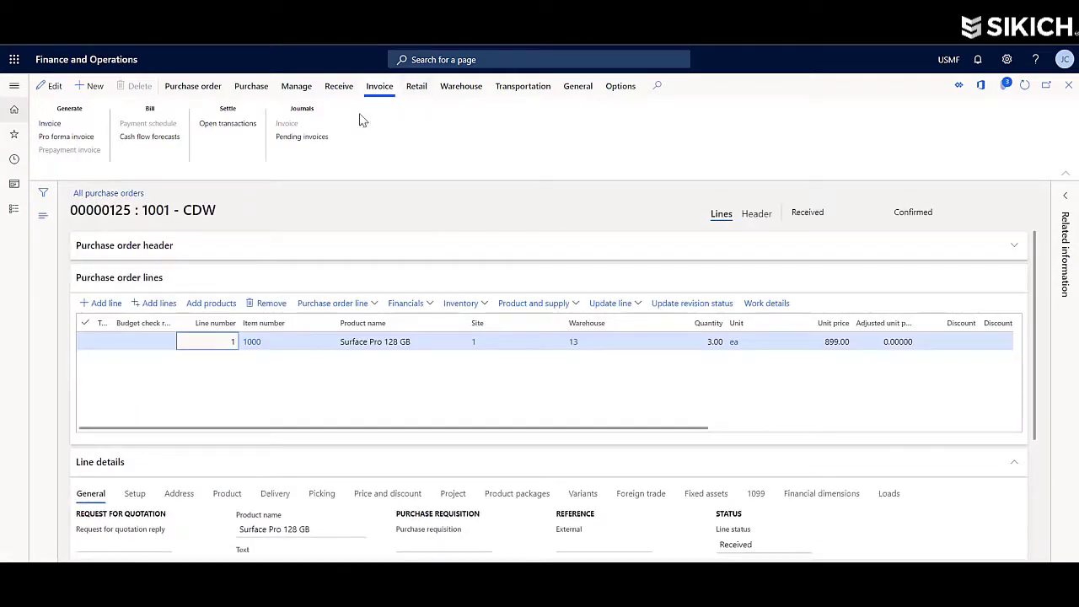
Step: Open pending vendor invoice 125-01 for the order, showing match status Passed
{"action": "left_click", "coordinate": [320, 142]}
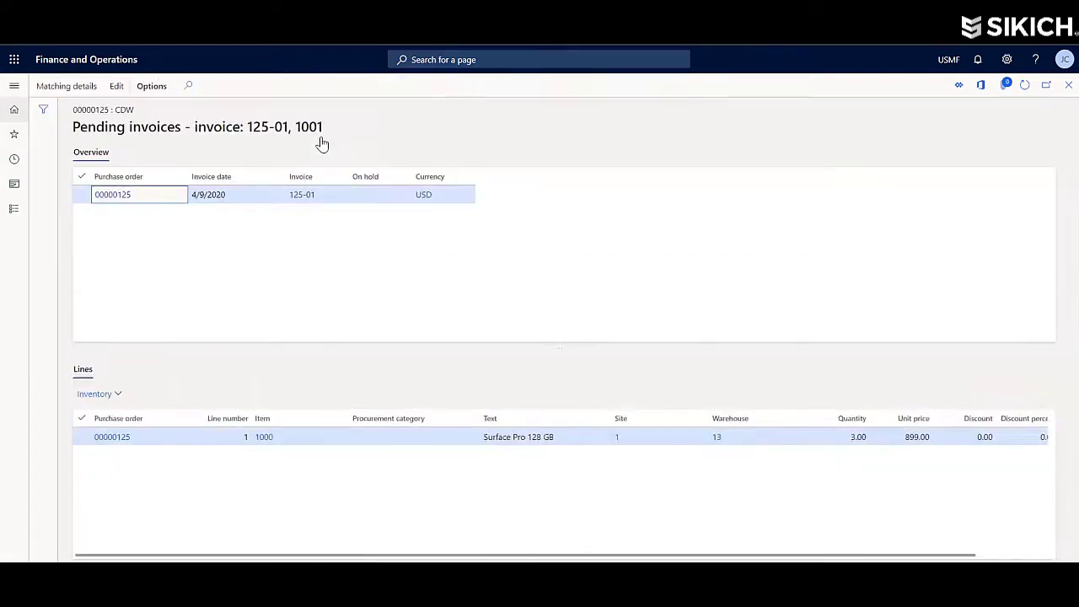
{"action": "left_click", "coordinate": [304, 195]}
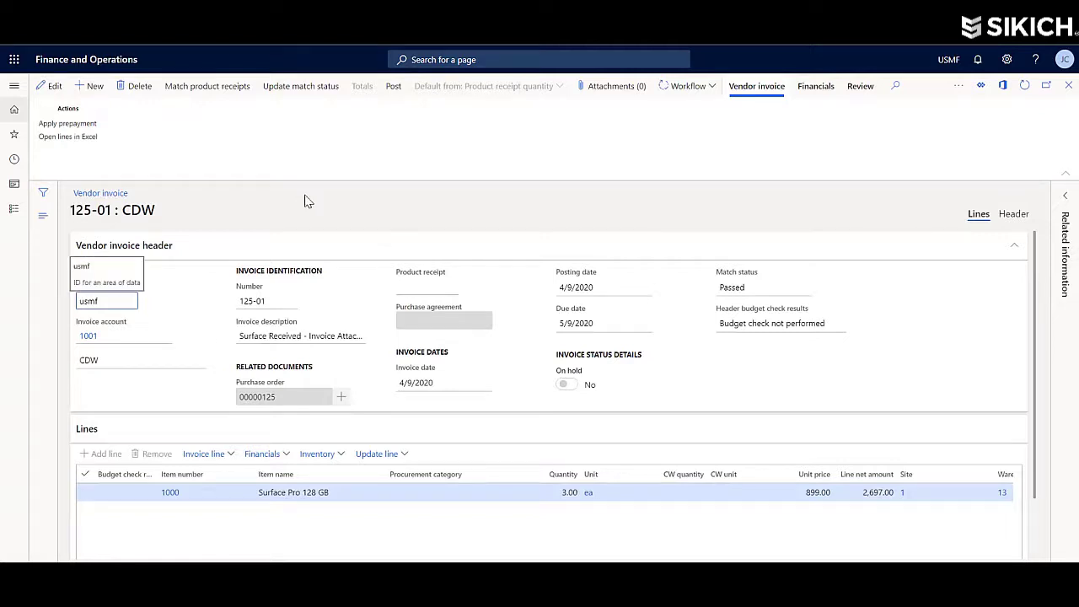
{"action": "left_click", "coordinate": [280, 92]}
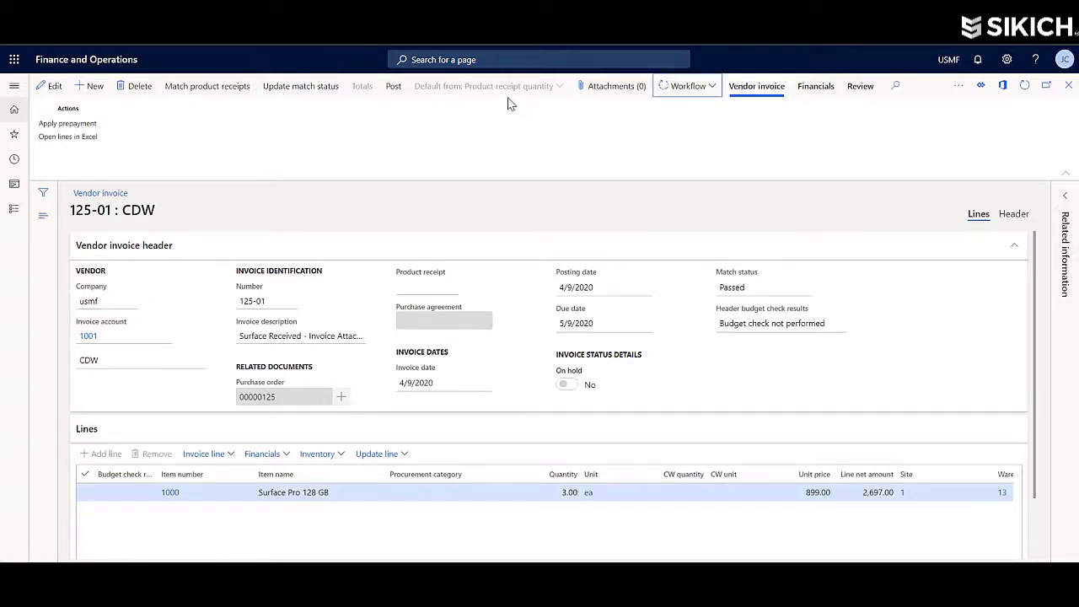